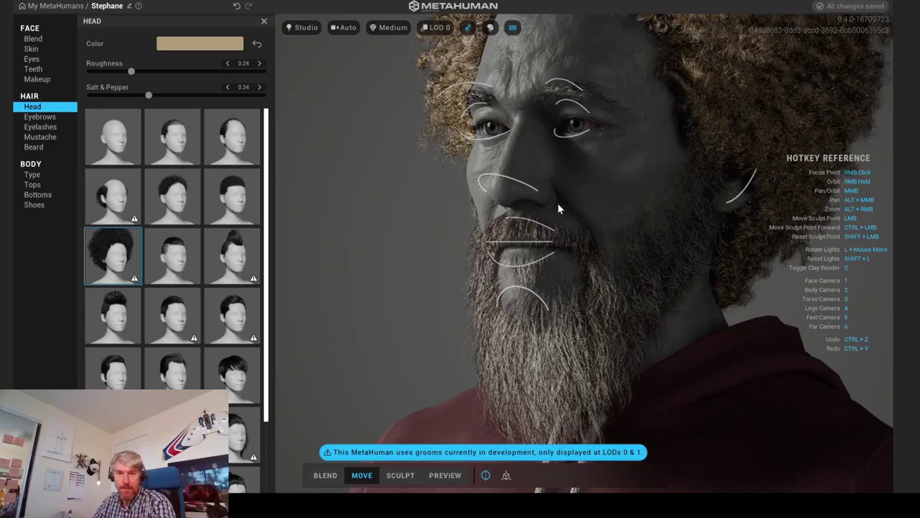
# Step: Reshape Stephane's brow with a Move-mode sculpt drag, then turn off clay render for full-colour skin
pyautogui.moveTo(580, 370); pyautogui.dragTo(460, 383, button='right')
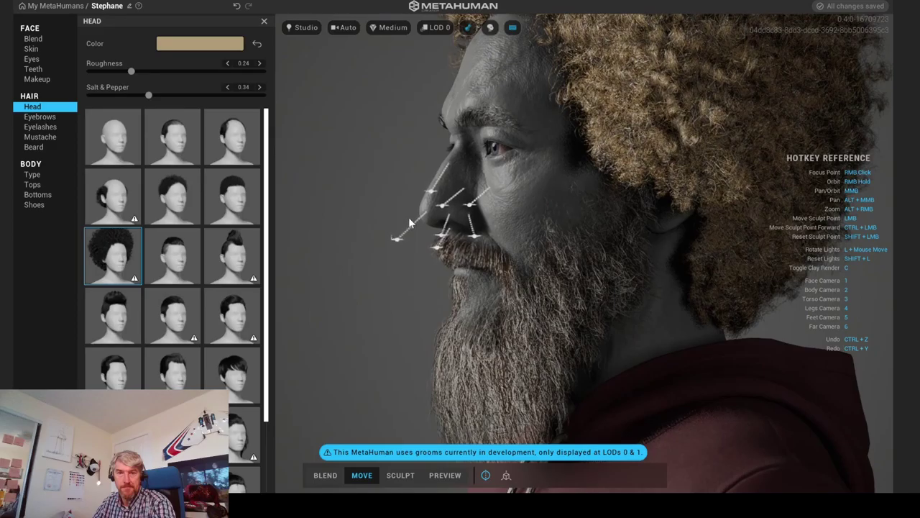
pyautogui.moveTo(434, 318)
pyautogui.mouseDown(button='right')
pyautogui.moveTo(417, 365)
pyautogui.moveTo(605, 371)
pyautogui.mouseUp(button='right')
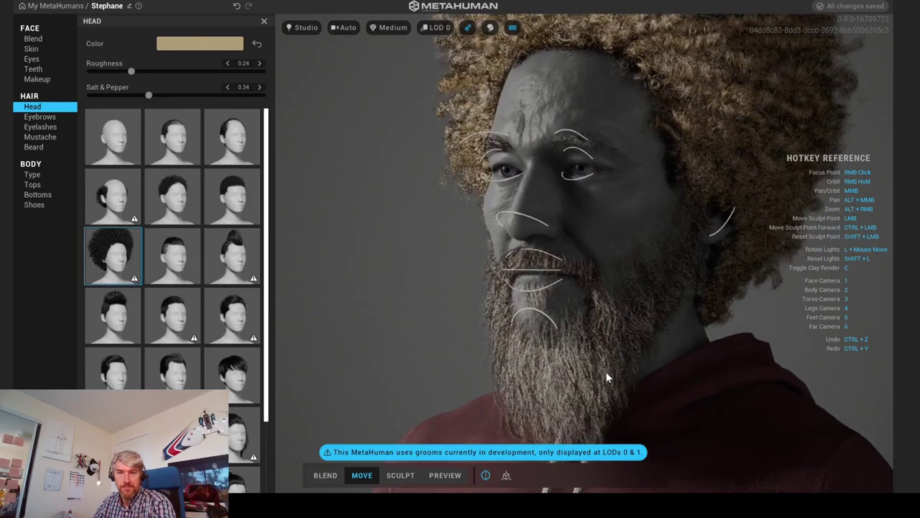
pyautogui.moveTo(567, 135)
pyautogui.mouseDown()
pyautogui.moveTo(564, 122)
pyautogui.moveTo(562, 147)
pyautogui.moveTo(563, 122)
pyautogui.mouseUp()
pyautogui.moveTo(563, 268)
pyautogui.mouseDown(button='right')
pyautogui.moveTo(539, 324)
pyautogui.moveTo(596, 387)
pyautogui.moveTo(570, 304)
pyautogui.moveTo(559, 306)
pyautogui.moveTo(669, 323)
pyautogui.moveTo(613, 411)
pyautogui.mouseUp(button='right')
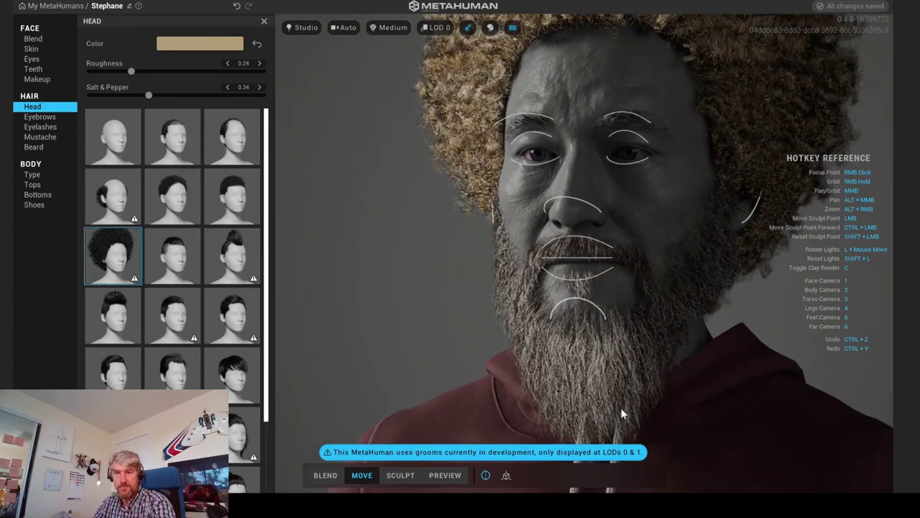
pyautogui.press('c')
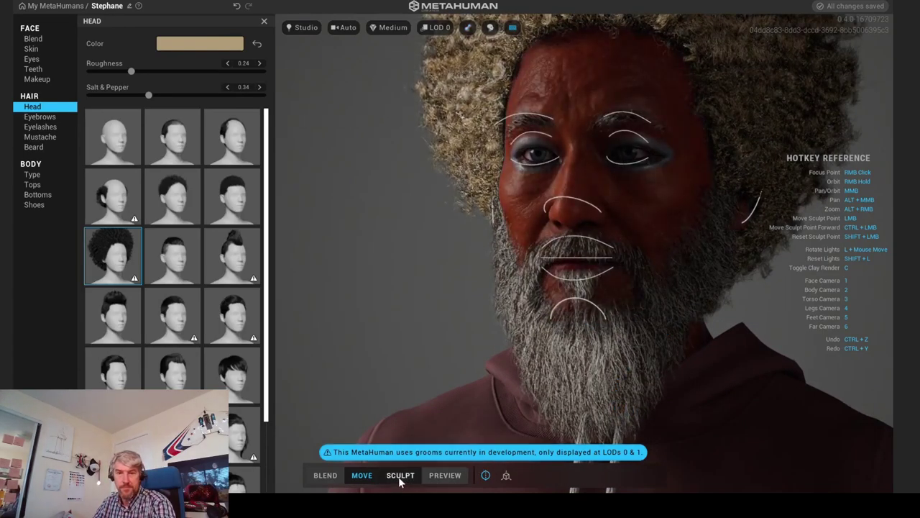
# Step: From a three-quarter view, play the Face ROM animation in Preview mode and open the Animation list
pyautogui.moveTo(580, 245)
pyautogui.mouseDown(button='right')
pyautogui.moveTo(529, 237)
pyautogui.moveTo(448, 247)
pyautogui.mouseUp(button='right')
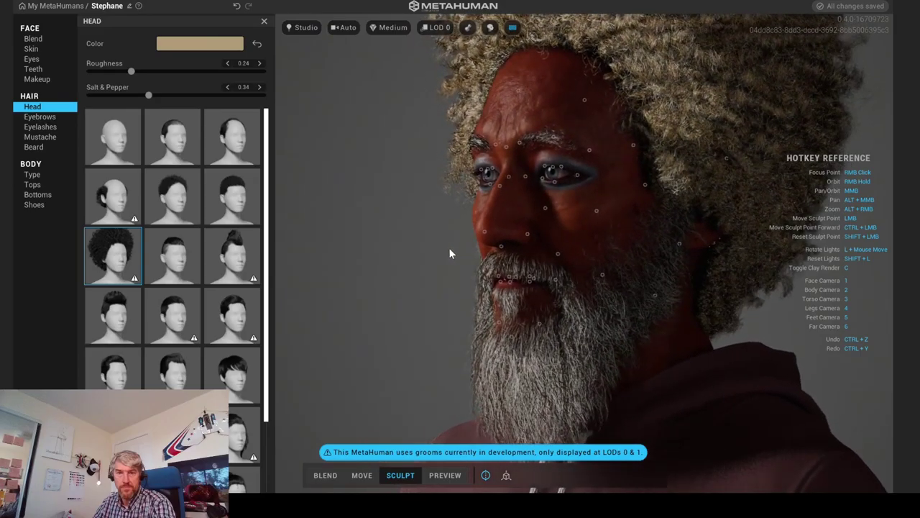
pyautogui.click(459, 477)
pyautogui.click(484, 476)
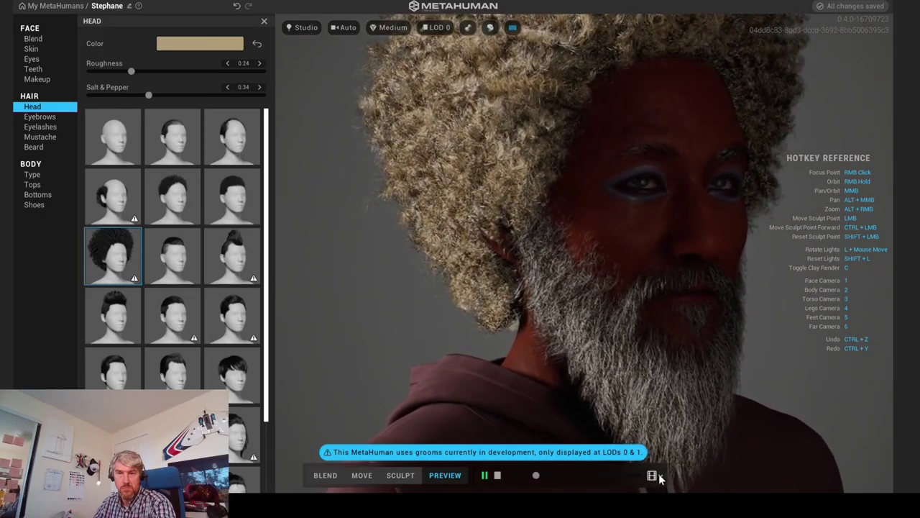
pyautogui.click(658, 474)
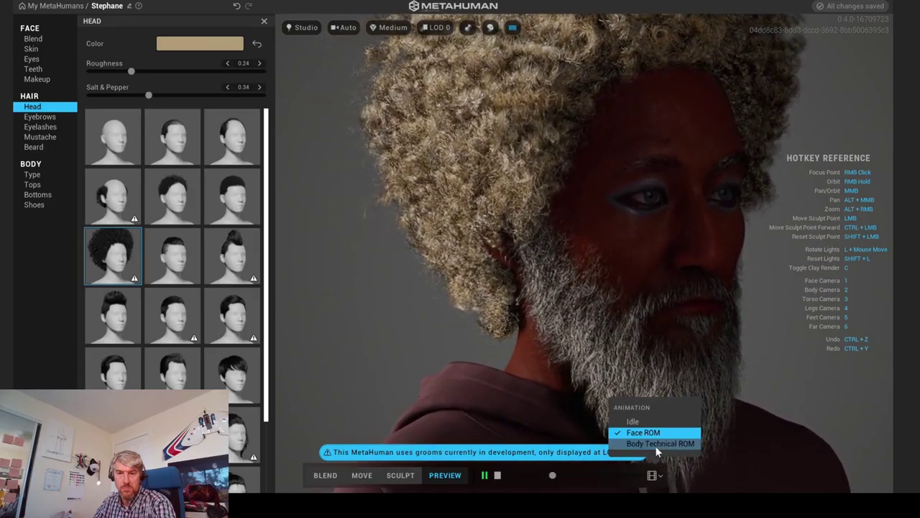
# Step: Switch the preview animation to Body Technical ROM and play it
pyautogui.click(484, 474)
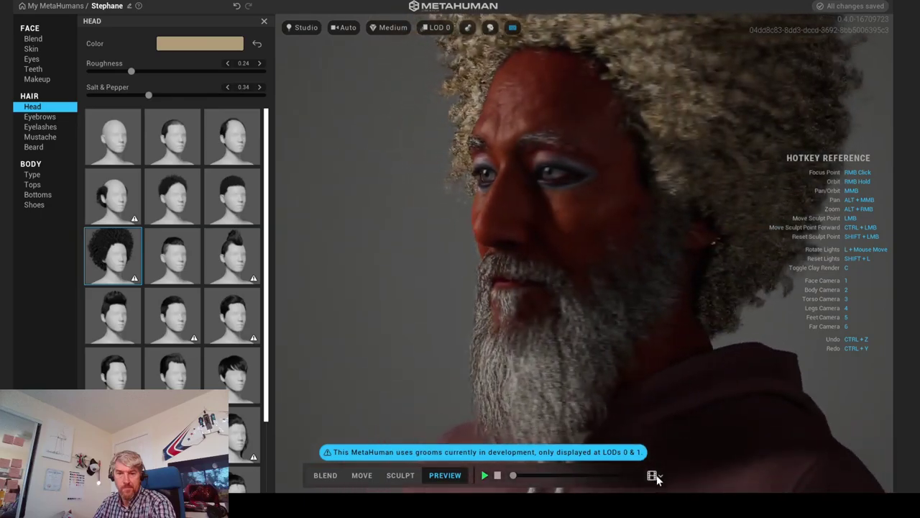
pyautogui.click(660, 475)
pyautogui.click(654, 443)
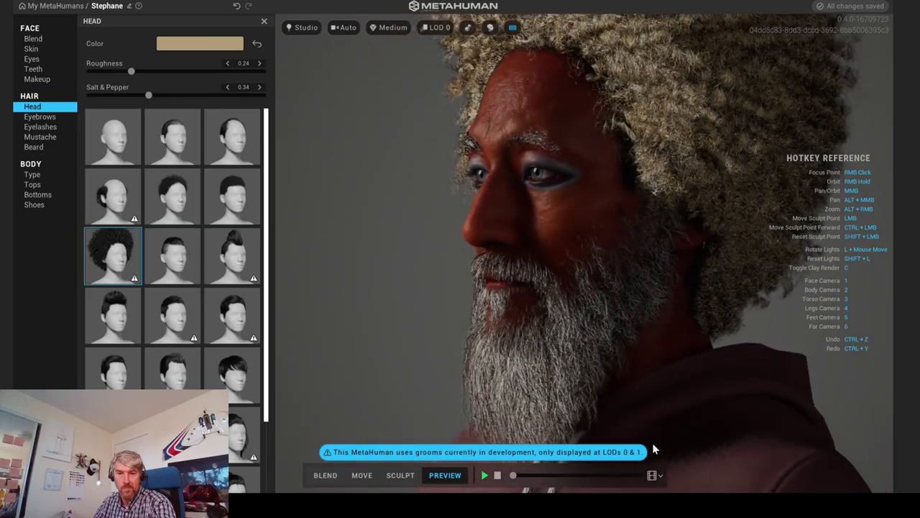
pyautogui.click(486, 475)
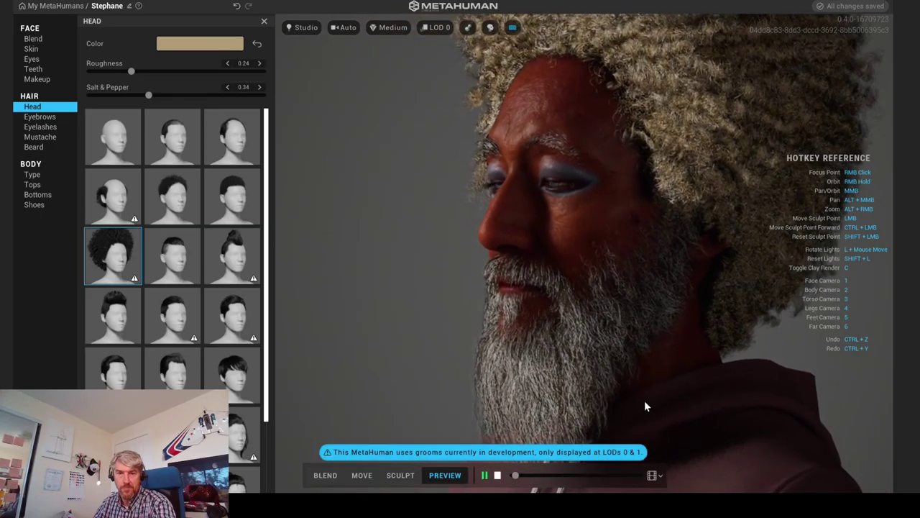
# Step: Cycle the camera through body, face, torso and leg framings, ending on the far view
pyautogui.press('2')
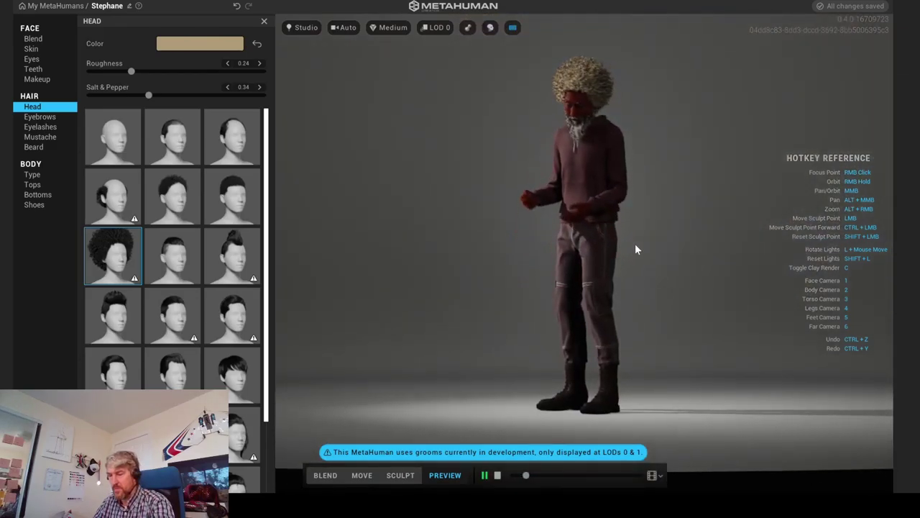
pyautogui.press('1')
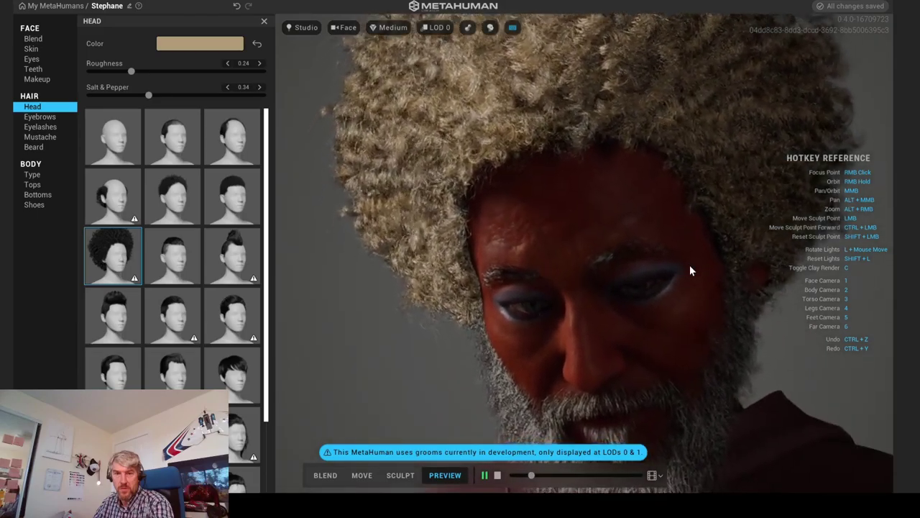
pyautogui.press('2')
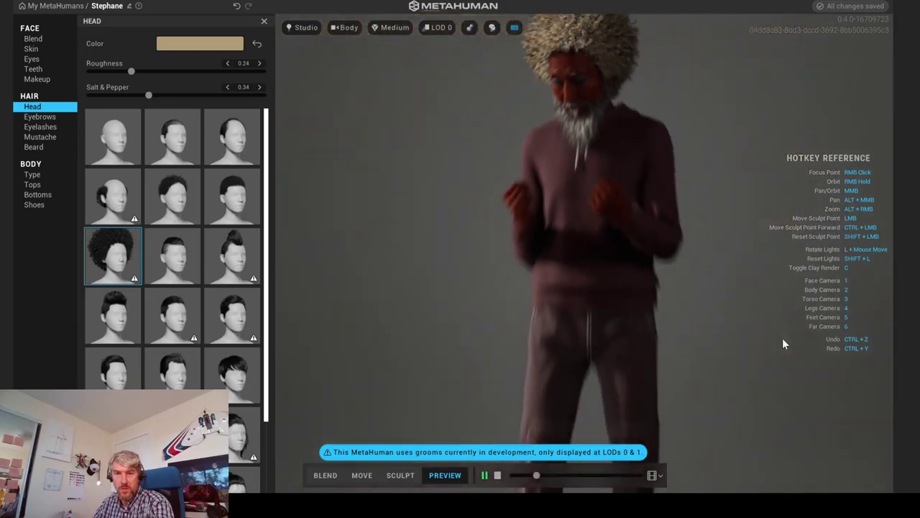
pyautogui.press('4')
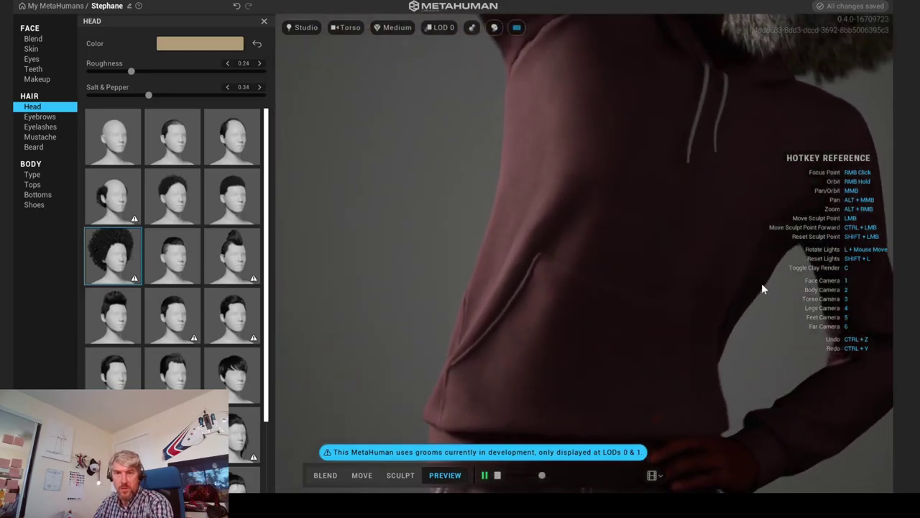
pyautogui.press('5')
pyautogui.press('6')
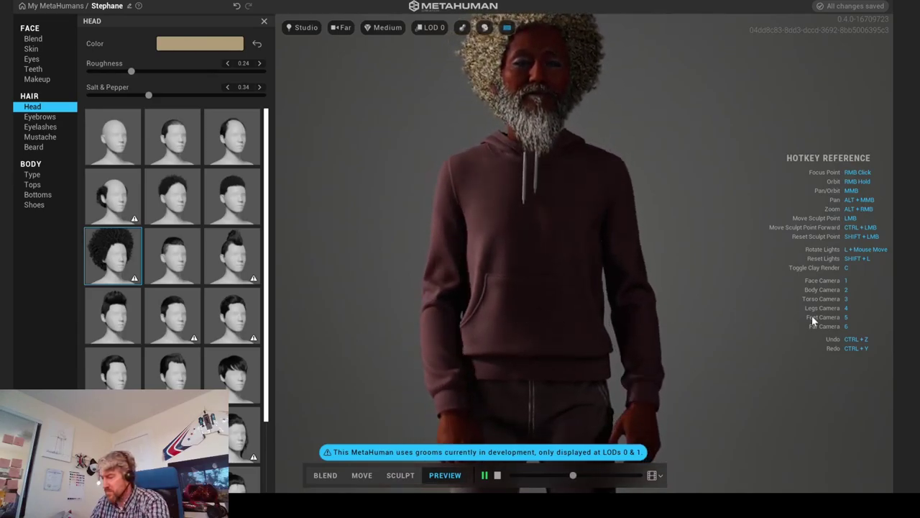
# Step: Rotate the lighting from backlight to side light, then stop playback and reopen the Animation list
pyautogui.press('l')
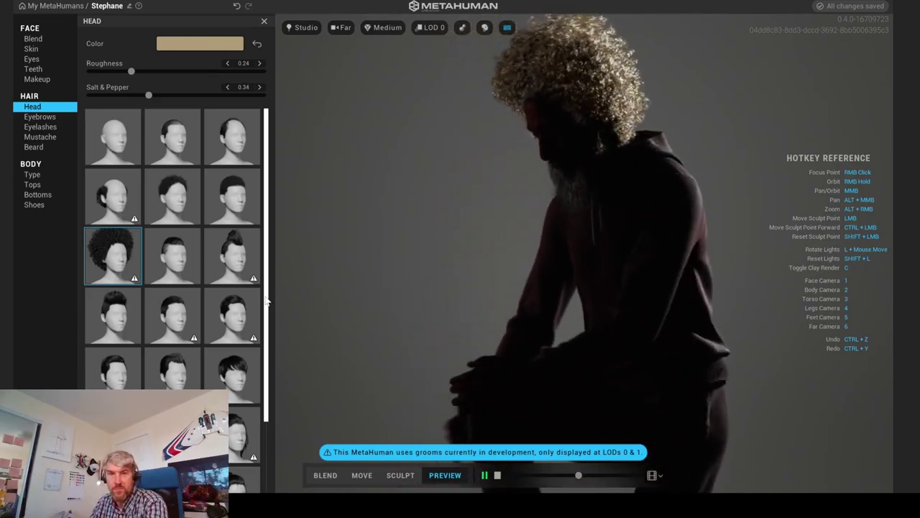
pyautogui.press('l')
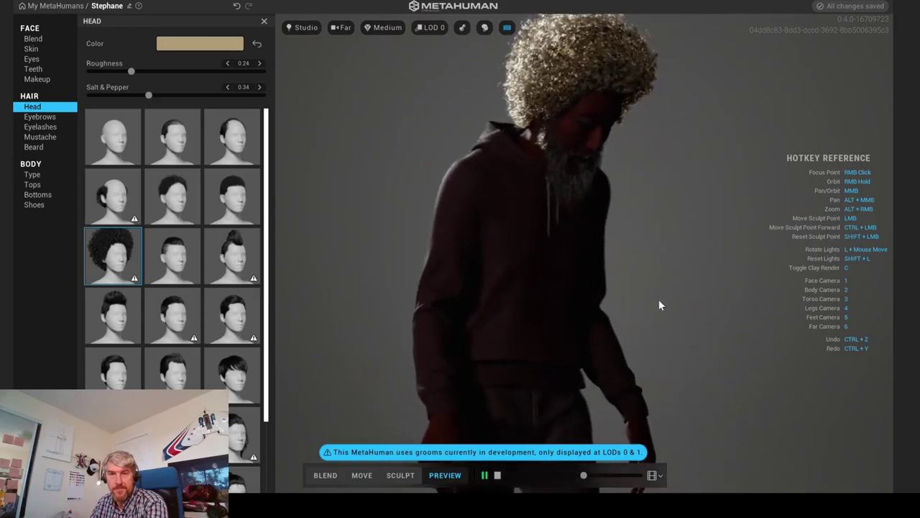
pyautogui.click(498, 474)
pyautogui.click(661, 474)
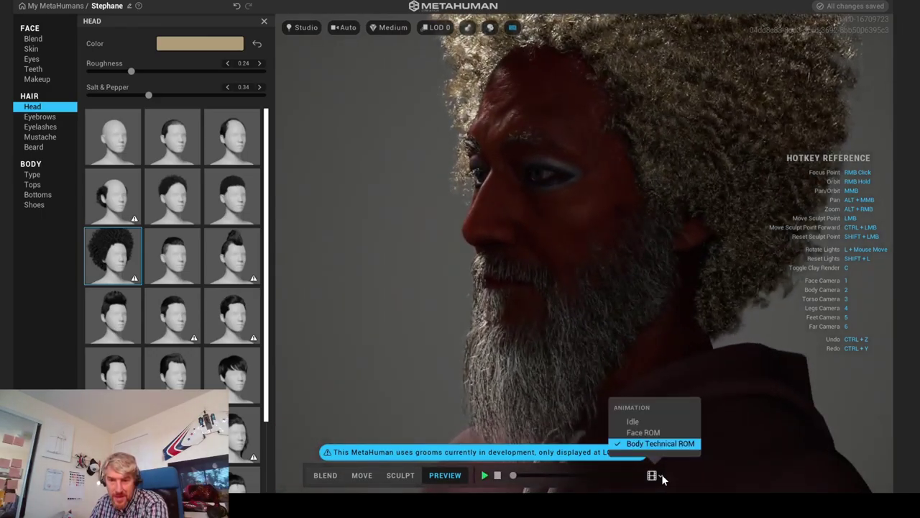
# Step: Pick the Idle animation from the preview Animation list
pyautogui.click(658, 476)
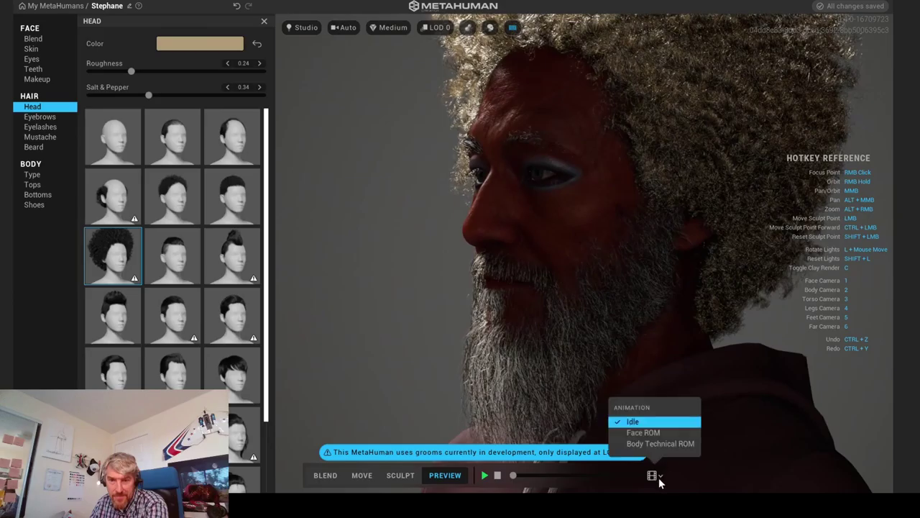
pyautogui.click(650, 435)
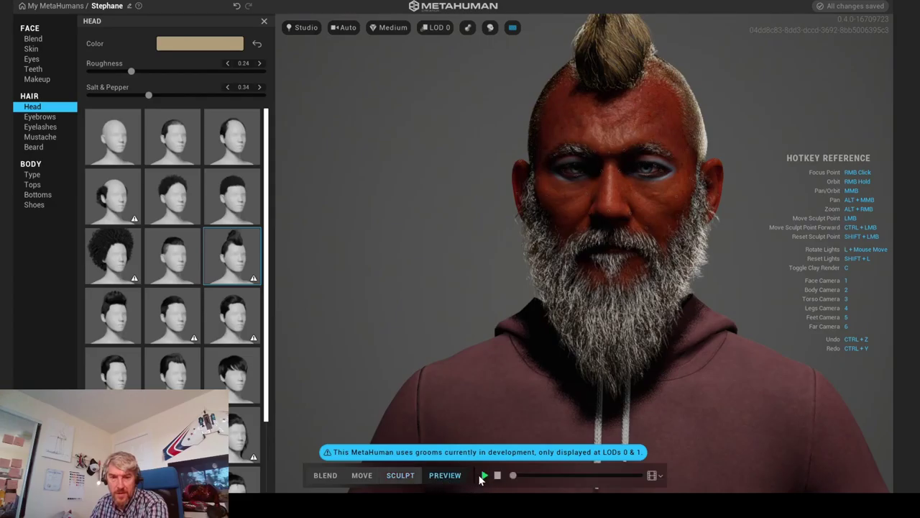
# Step: Play the Idle preview animation and bring up the Face > Skin settings
pyautogui.click(484, 475)
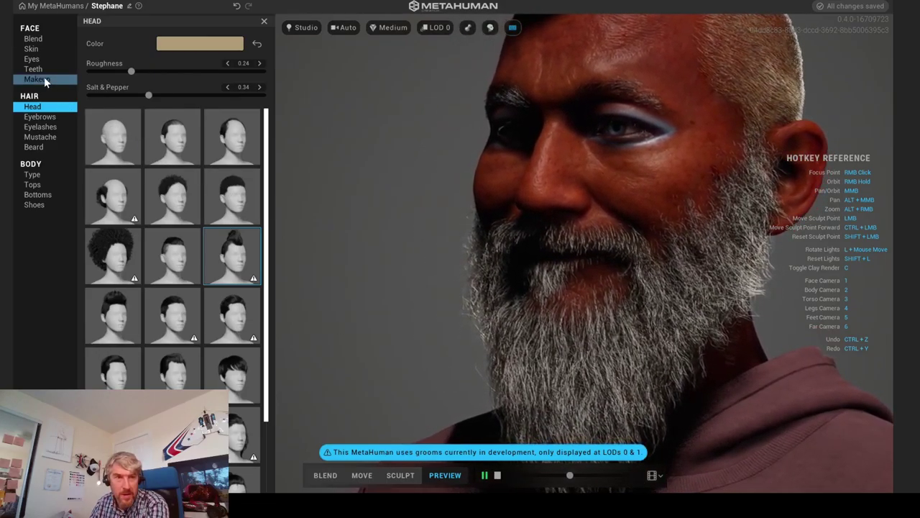
pyautogui.click(33, 48)
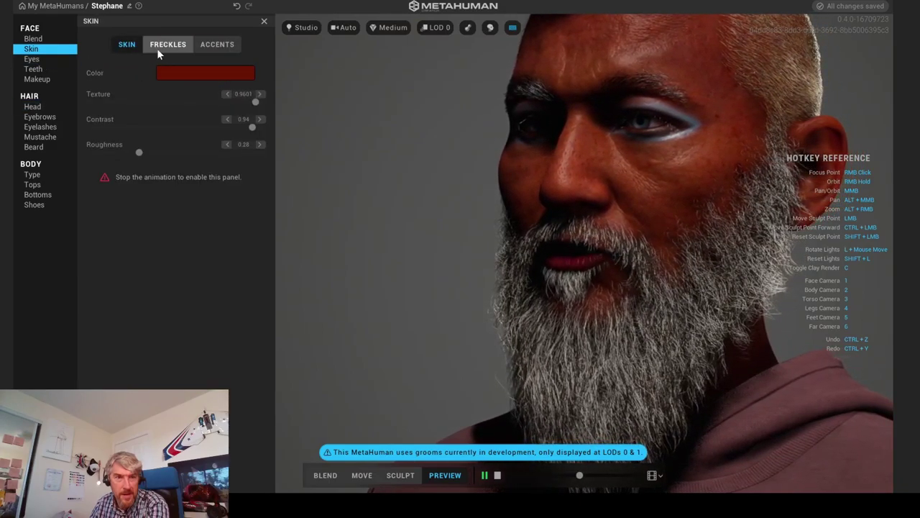
# Step: Add freckles to the skin in Sculpt mode, adjust their density, and show the skin Accents settings
pyautogui.click(173, 48)
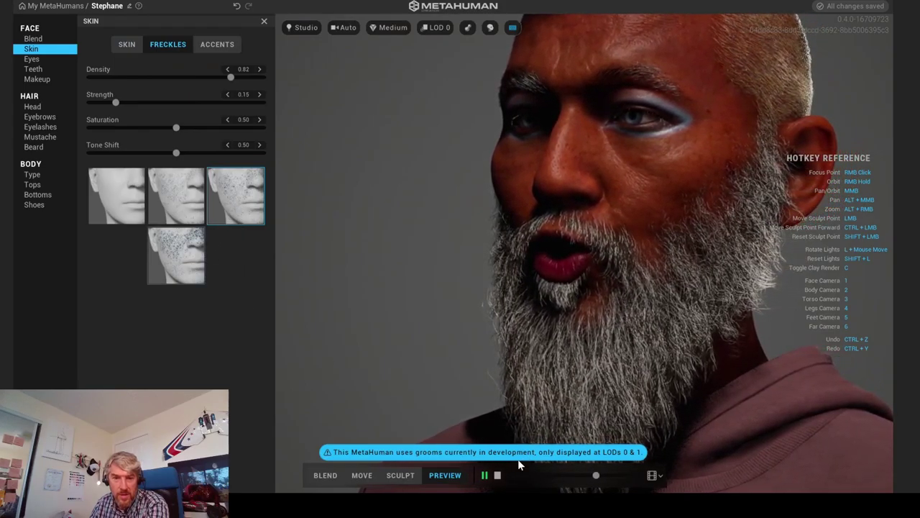
pyautogui.click(404, 480)
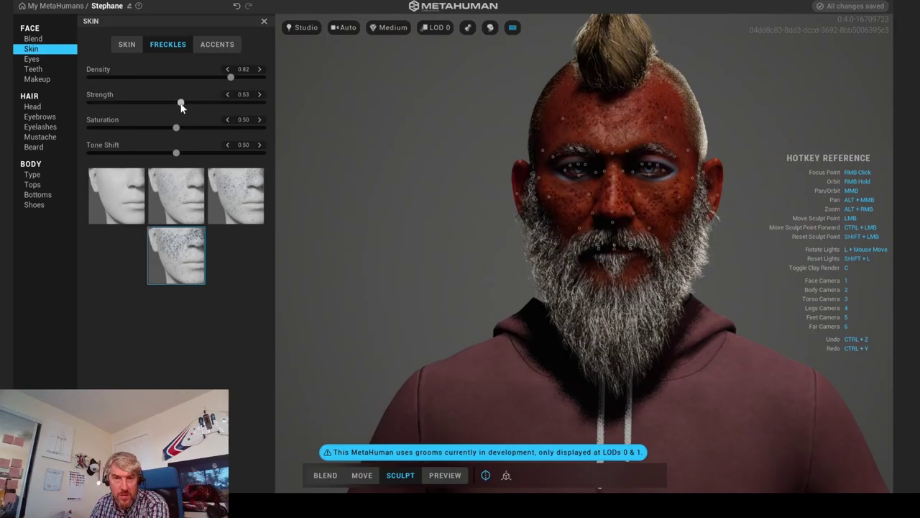
pyautogui.click(249, 80)
pyautogui.click(220, 47)
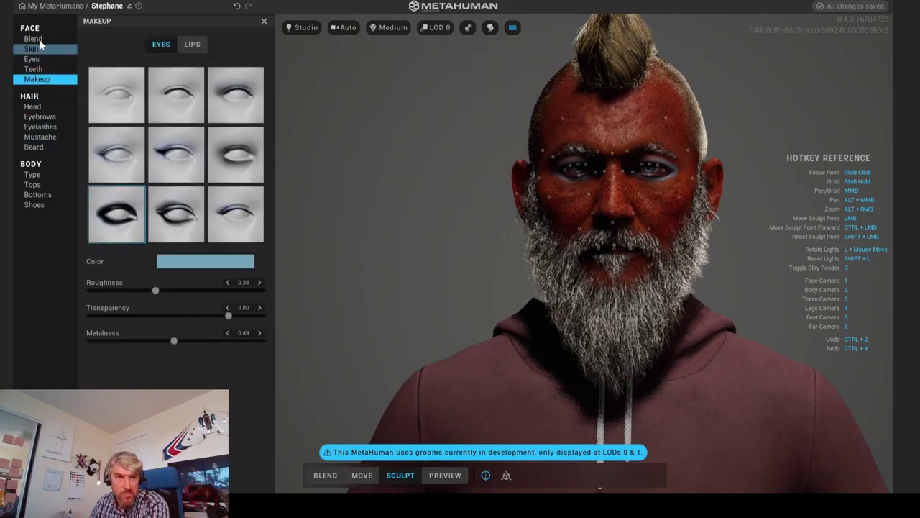
# Step: Orbit to a profile view of the freckled face and play the preview animation
pyautogui.scroll(3, 596, 247)
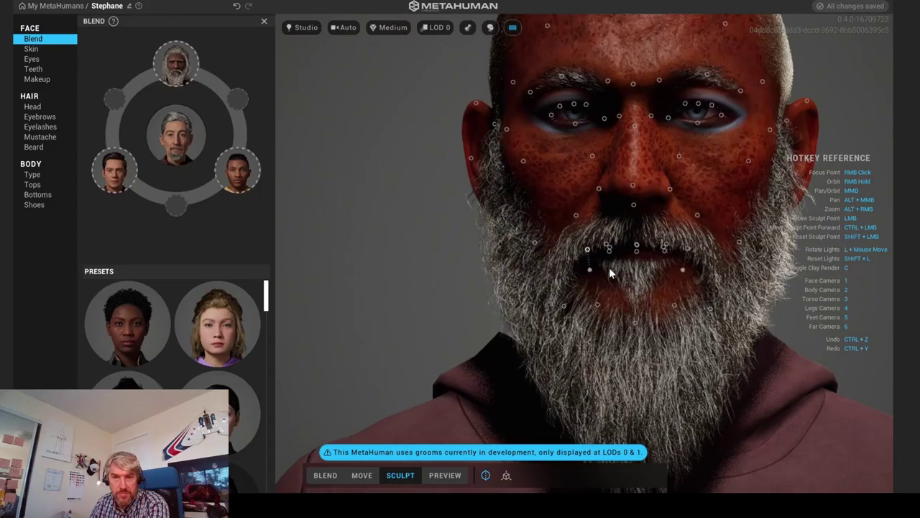
pyautogui.moveTo(436, 296)
pyautogui.mouseDown(button='right')
pyautogui.moveTo(376, 302)
pyautogui.moveTo(341, 328)
pyautogui.moveTo(417, 368)
pyautogui.mouseUp(button='right')
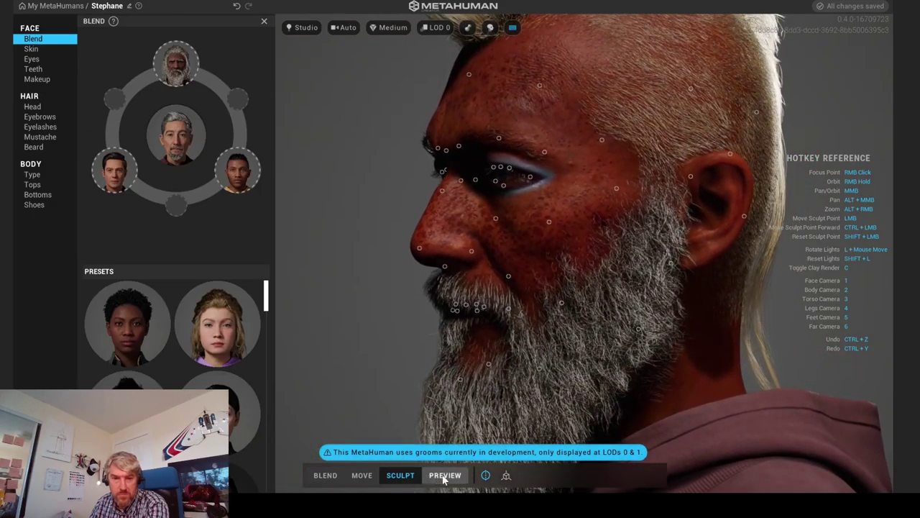
pyautogui.click(485, 475)
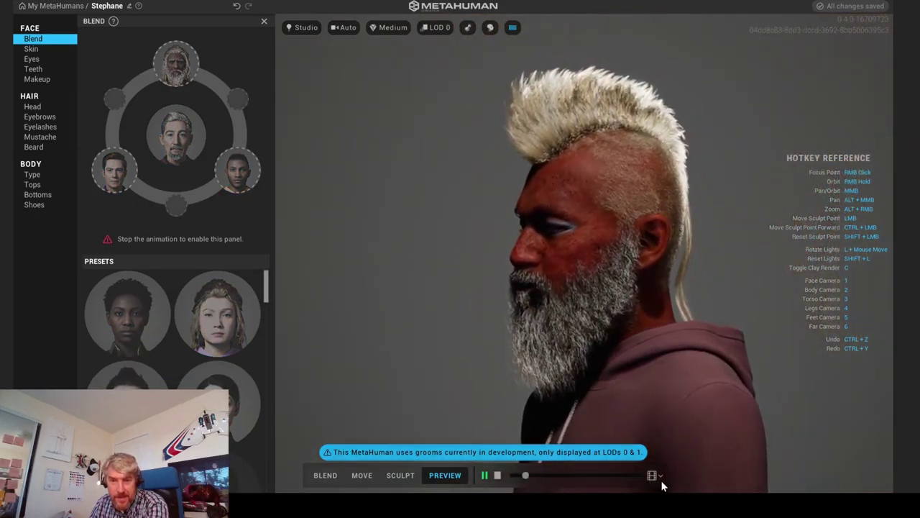
# Step: Replay Face ROM in the far full-body camera view, then stop it to restore the rest pose
pyautogui.click(496, 474)
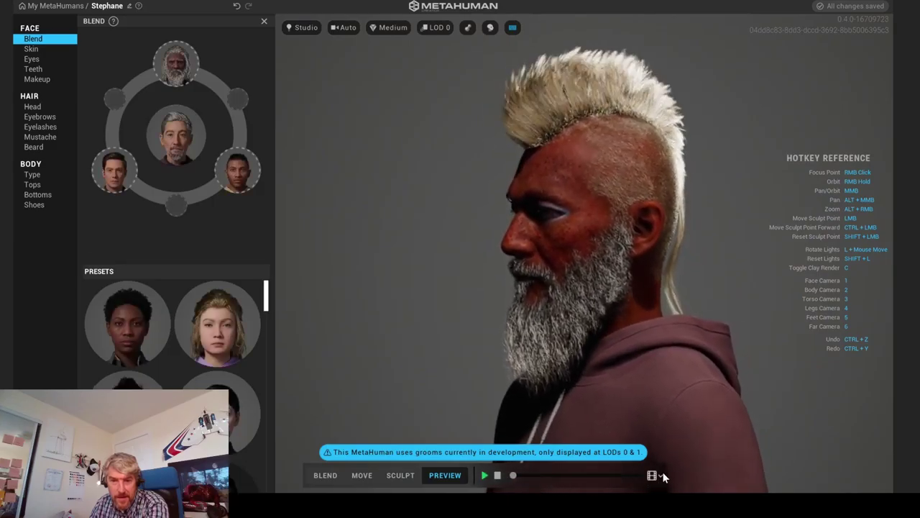
pyautogui.click(659, 477)
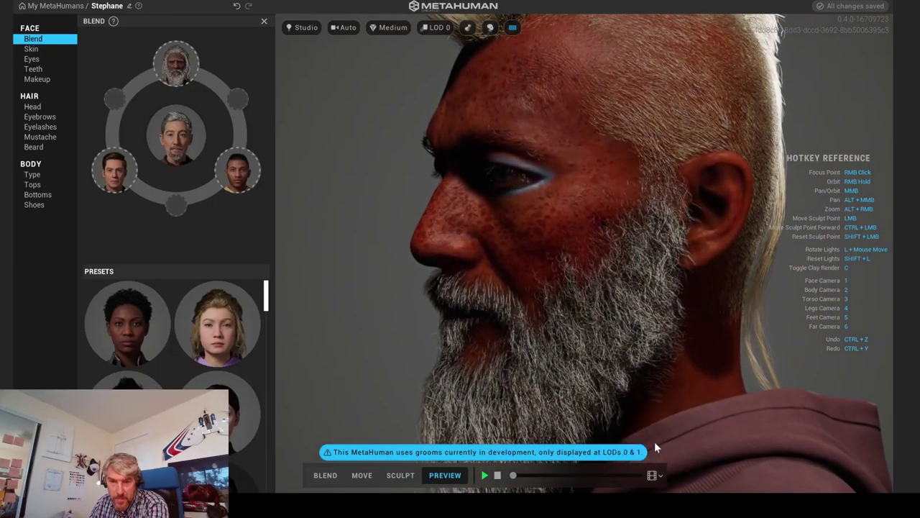
pyautogui.click(485, 475)
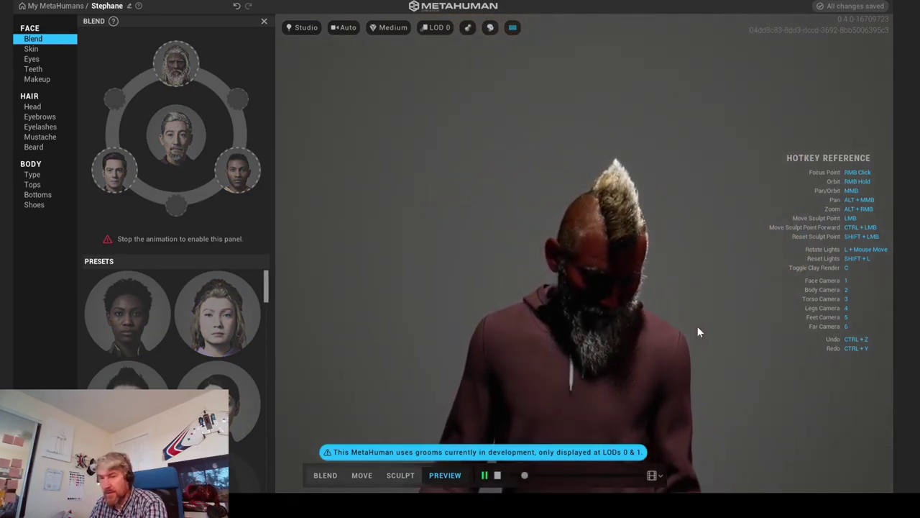
pyautogui.press('6')
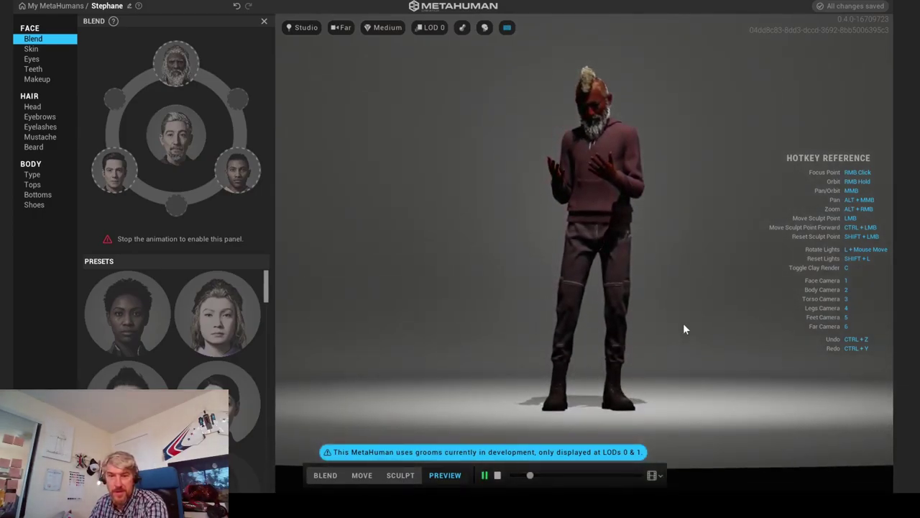
pyautogui.click(497, 474)
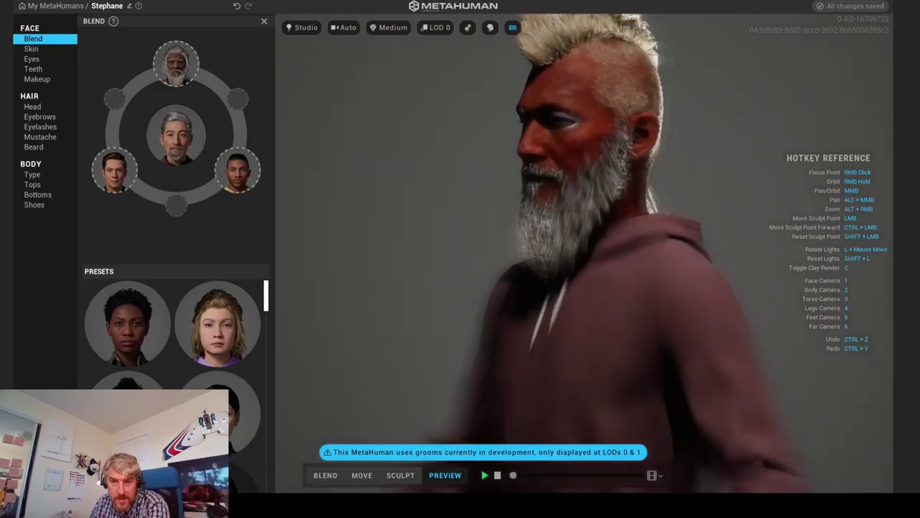